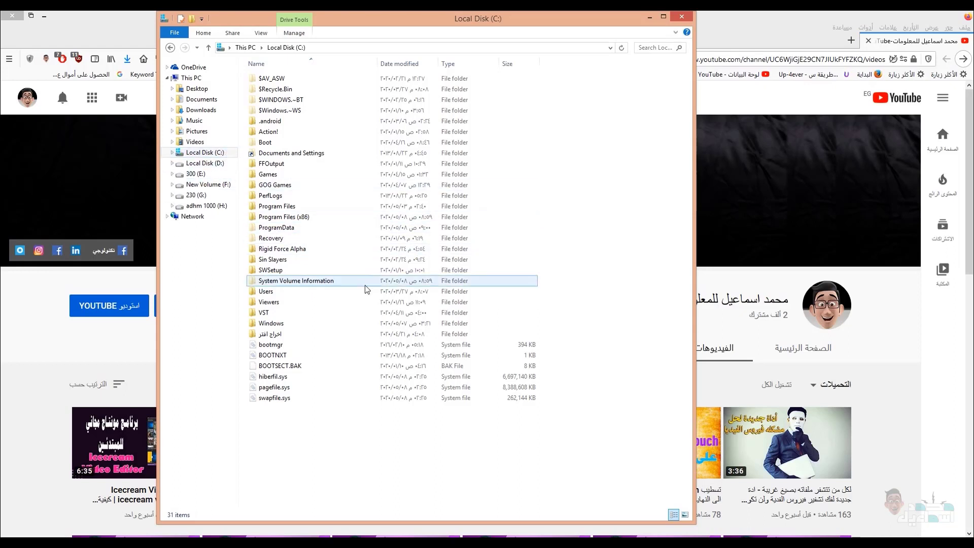
Browse Users > profile > AppData > Roaming > Adobe > CameraRaw > Settings and maximize the window
double_click(277, 292)
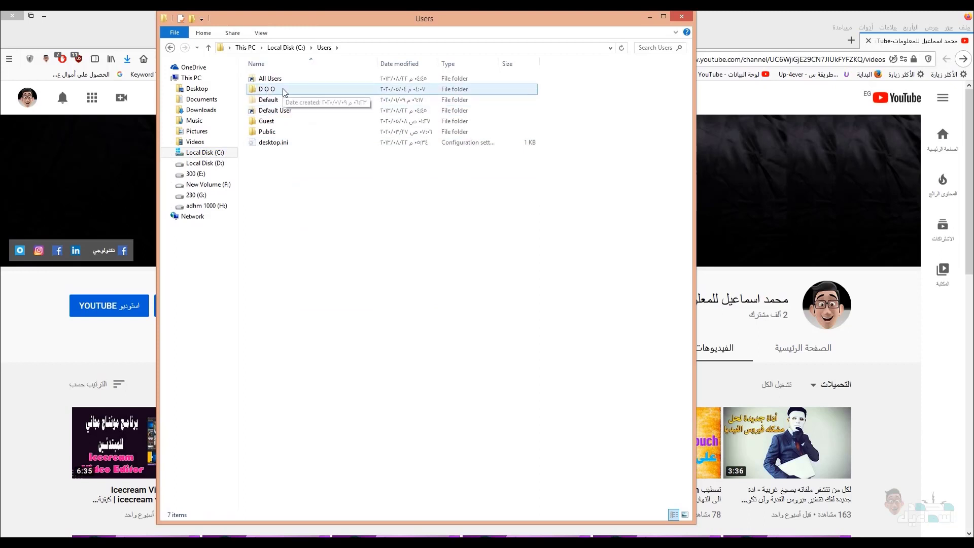
mouse_move(268, 89)
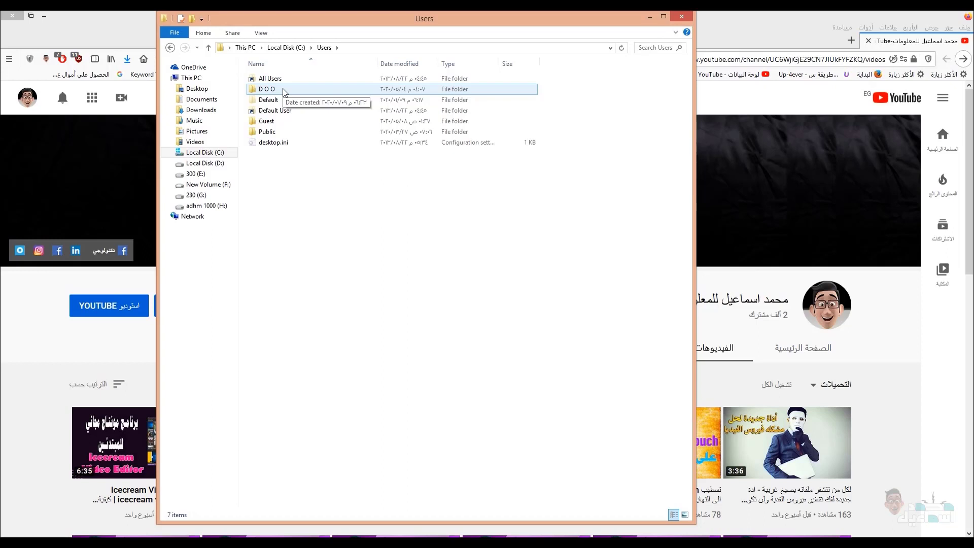
double_click(274, 89)
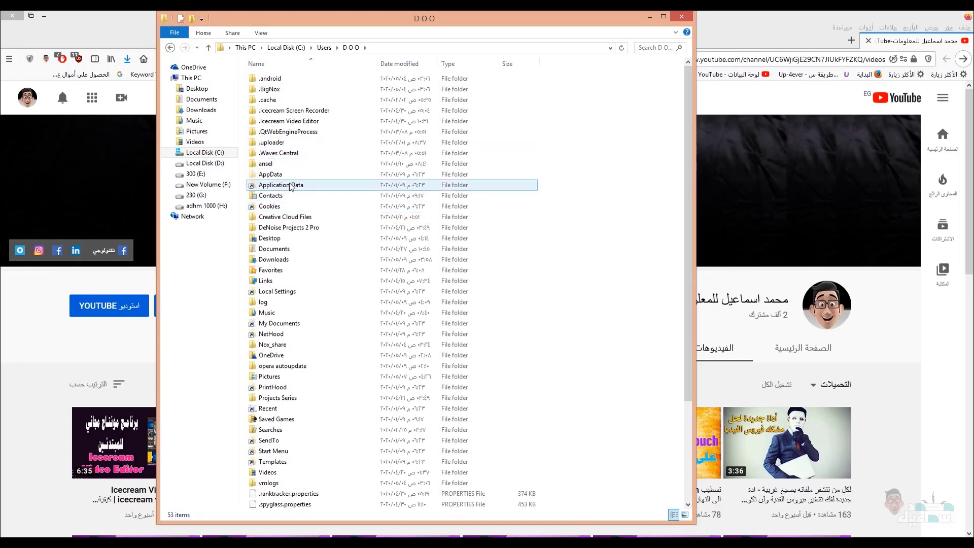
double_click(285, 175)
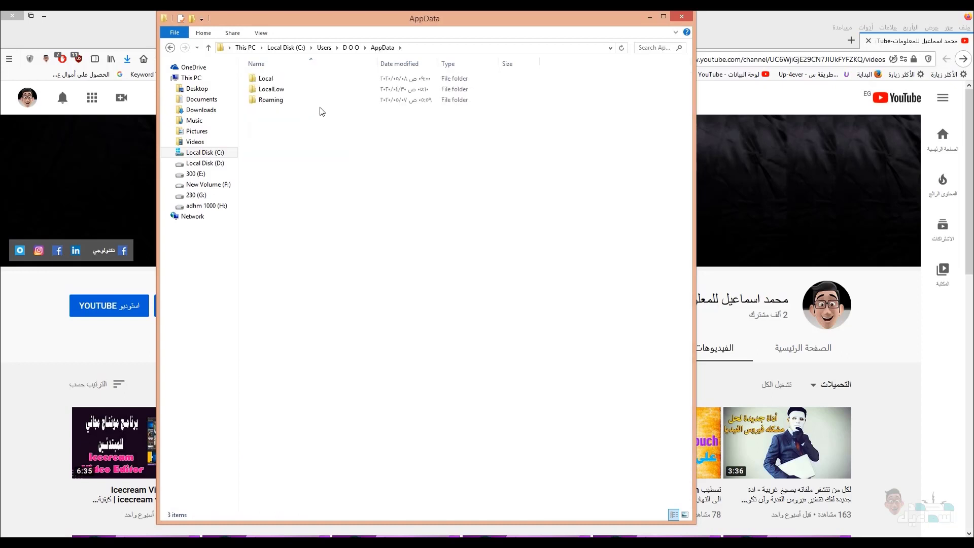
double_click(277, 100)
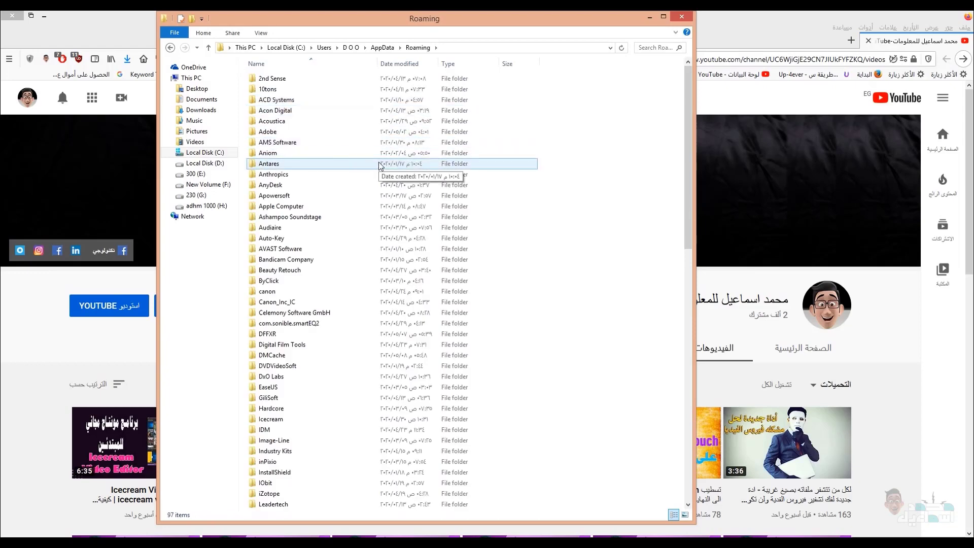
double_click(299, 135)
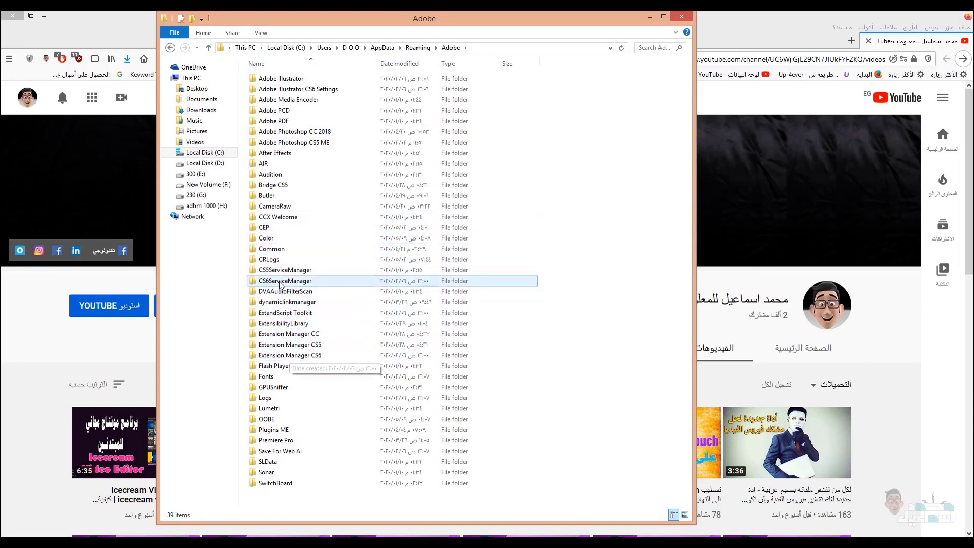
double_click(304, 207)
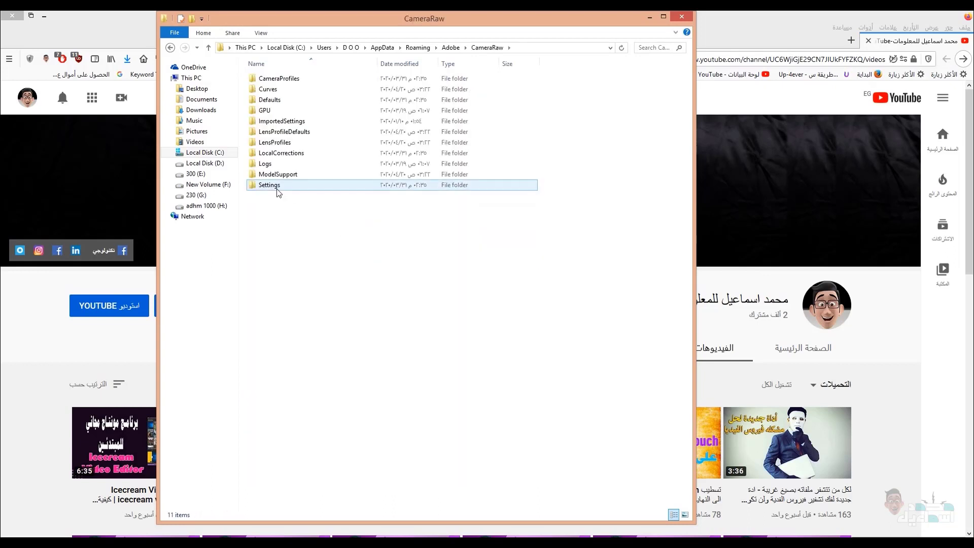
double_click(277, 186)
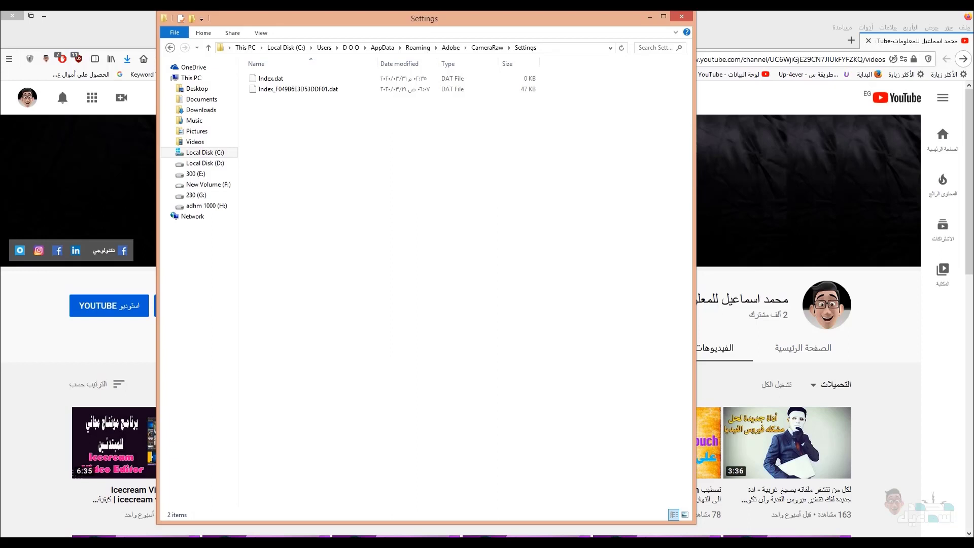
click(663, 16)
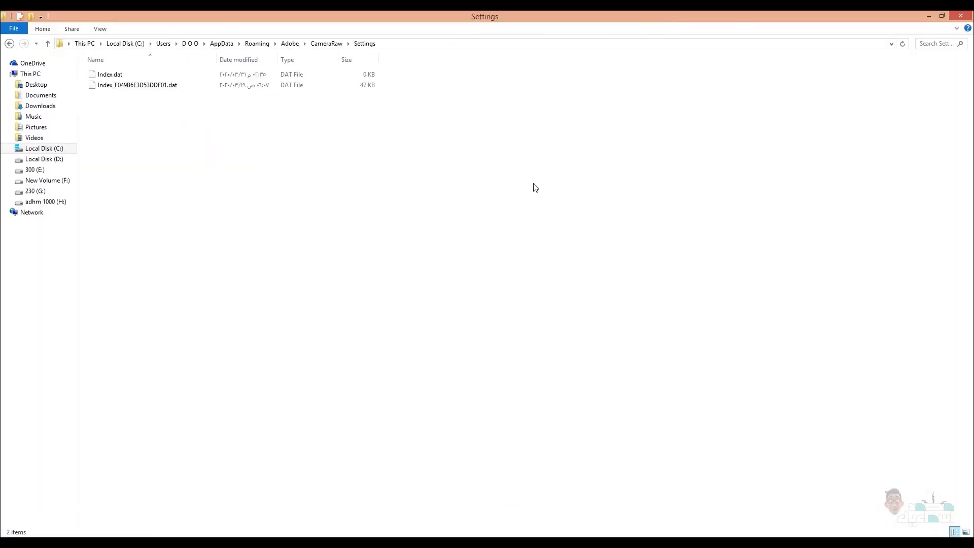
Run 'appdata' from Win+R, then open Roaming > Adobe > CameraRaw > Settings
key(super+r)
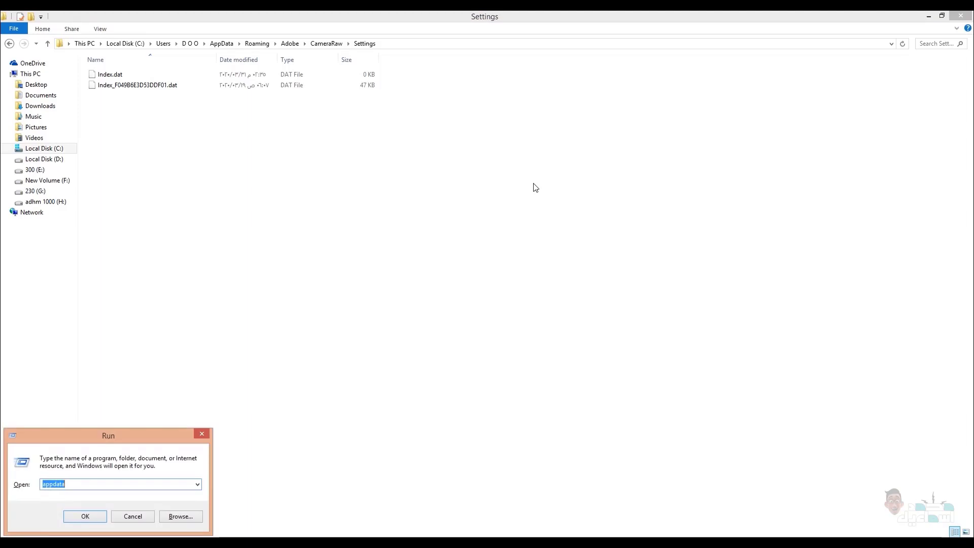
key(Return)
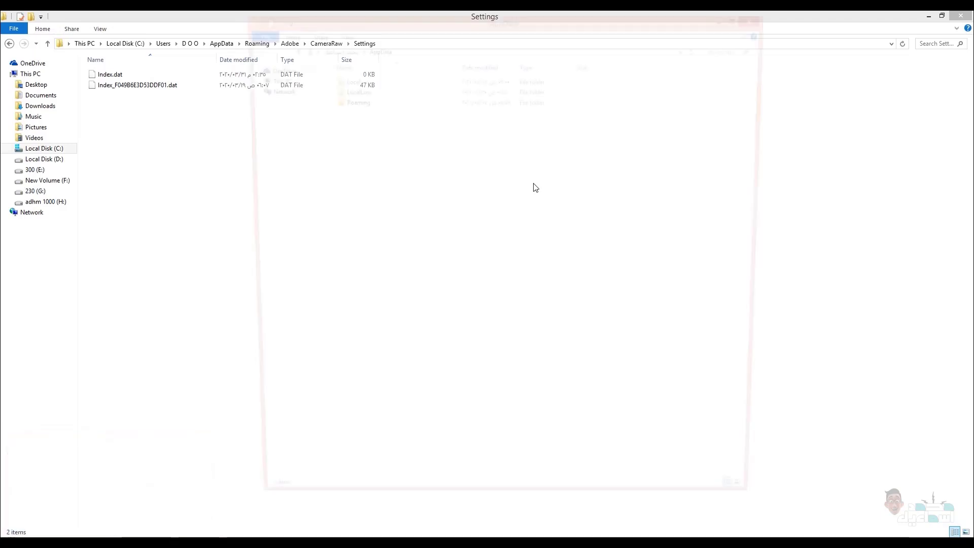
click(355, 100)
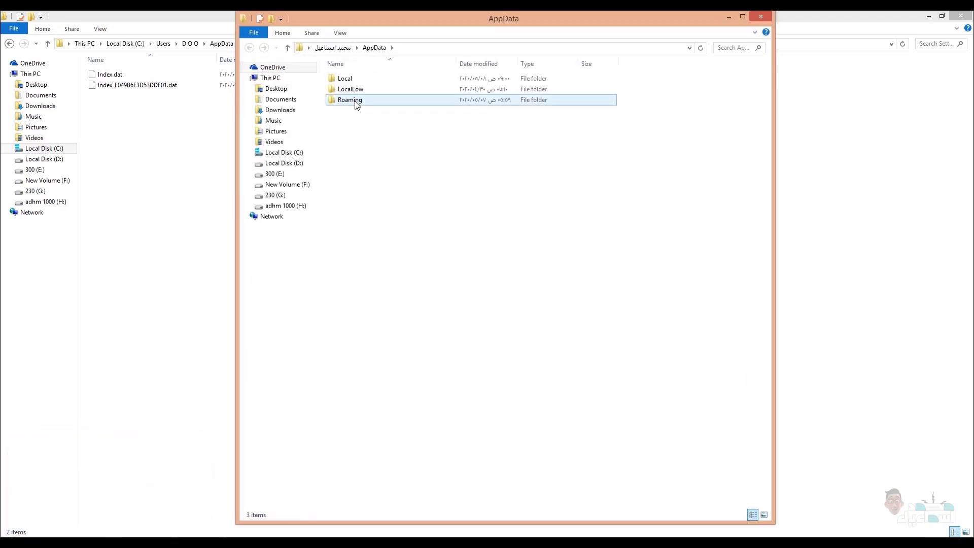
double_click(356, 101)
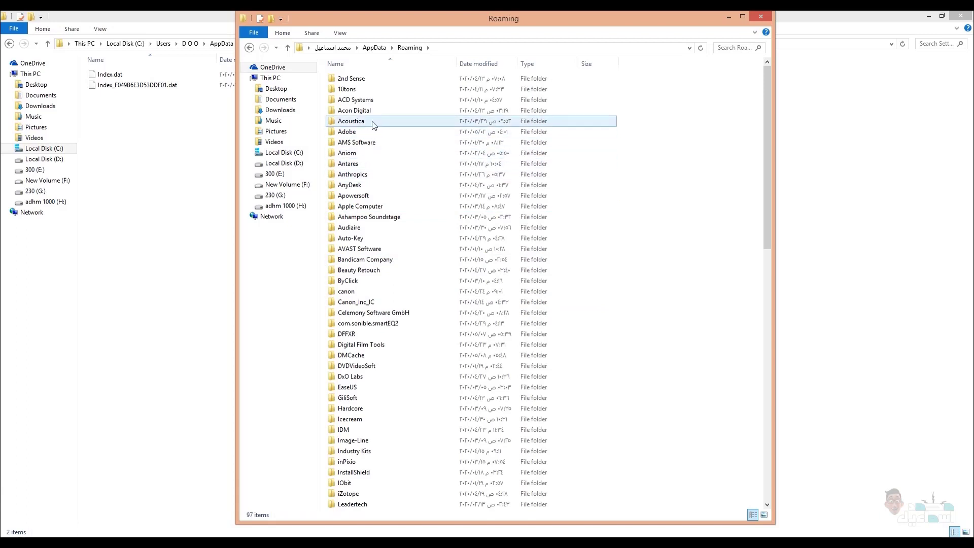
double_click(366, 132)
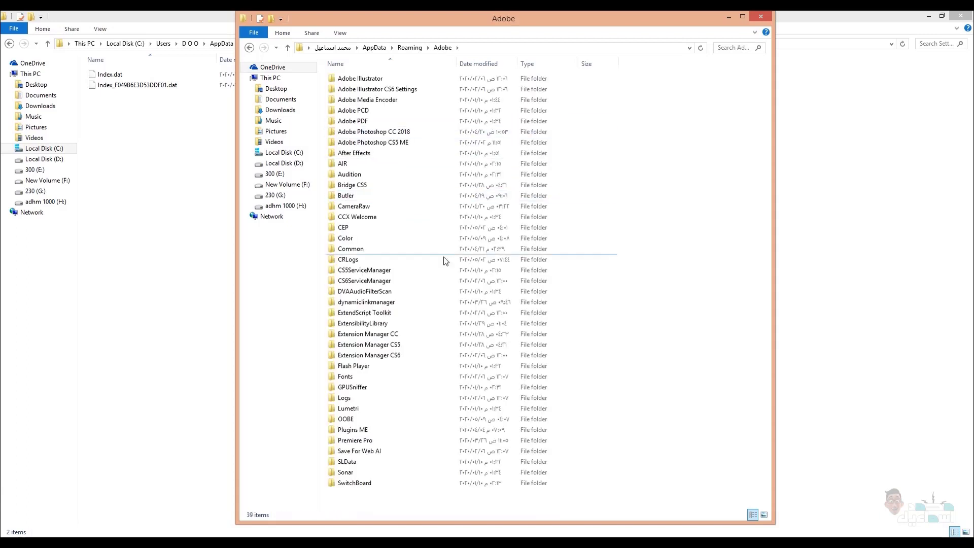
double_click(372, 207)
double_click(358, 188)
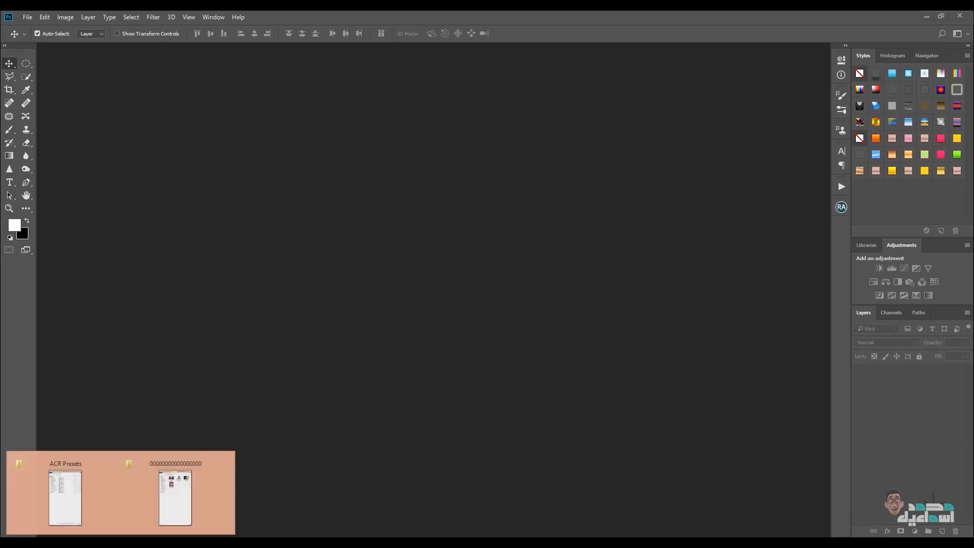
Drag the forest JPEG into Photoshop and apply Filter > Camera Raw Filter to it
click(175, 493)
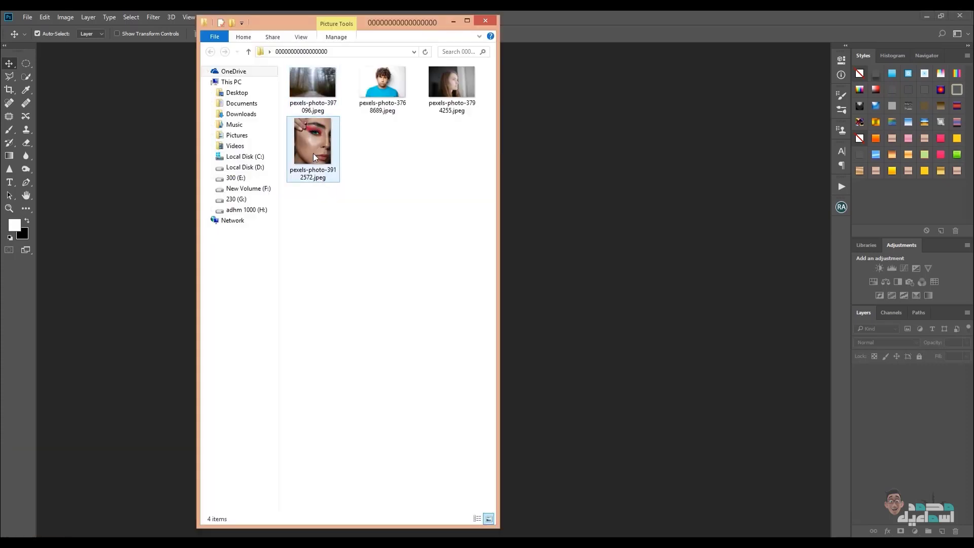
drag(312, 82, 608, 210)
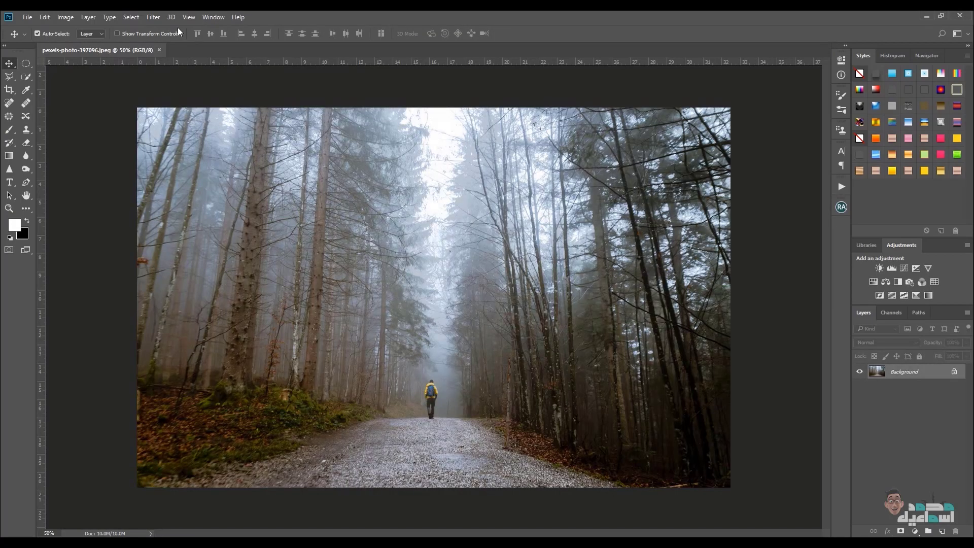
click(154, 18)
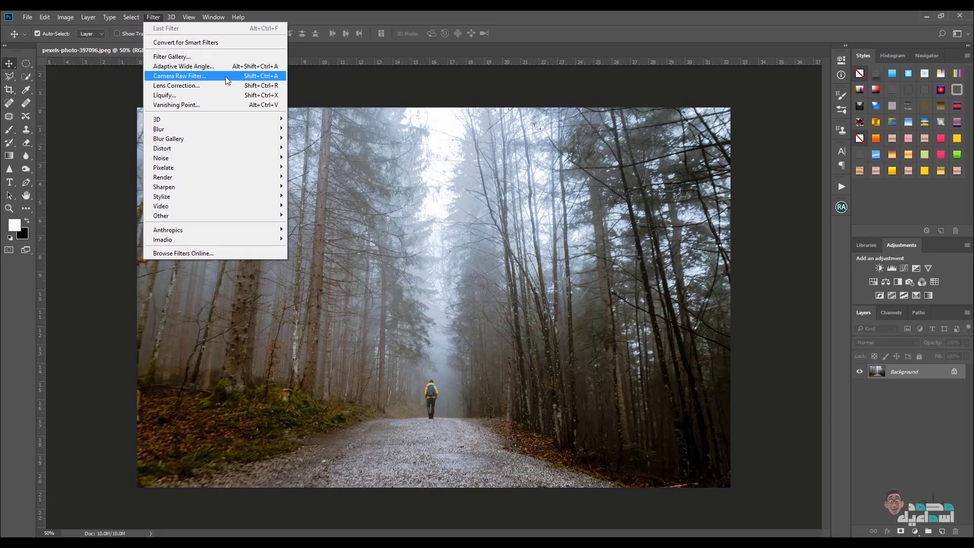
click(226, 76)
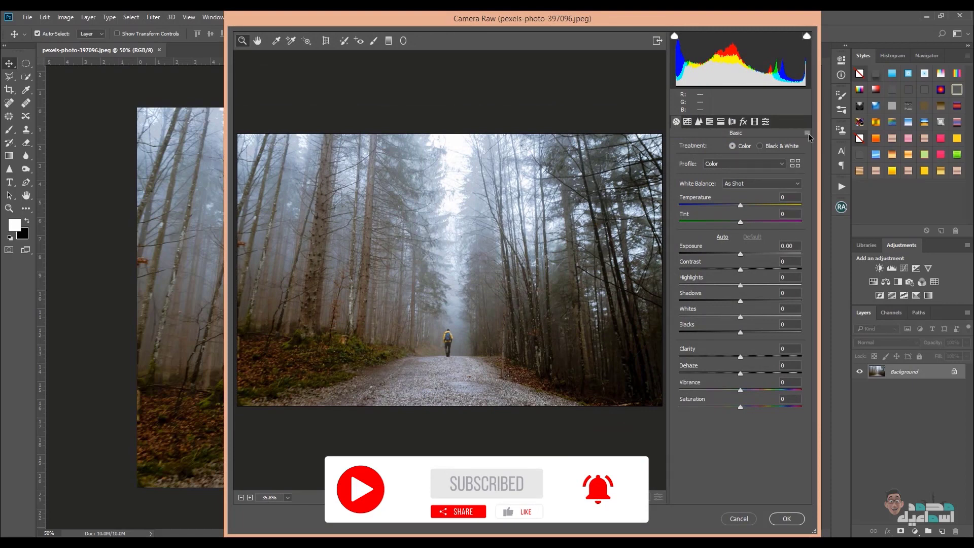
Open Camera Raw's Load Settings dialog and select all fourteen MOODY preset files in Explorer
click(807, 134)
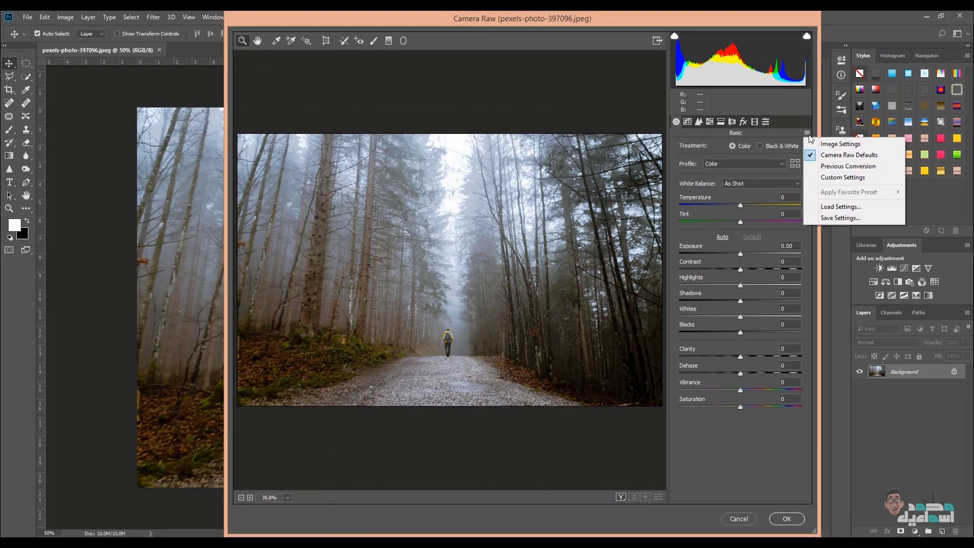
click(858, 208)
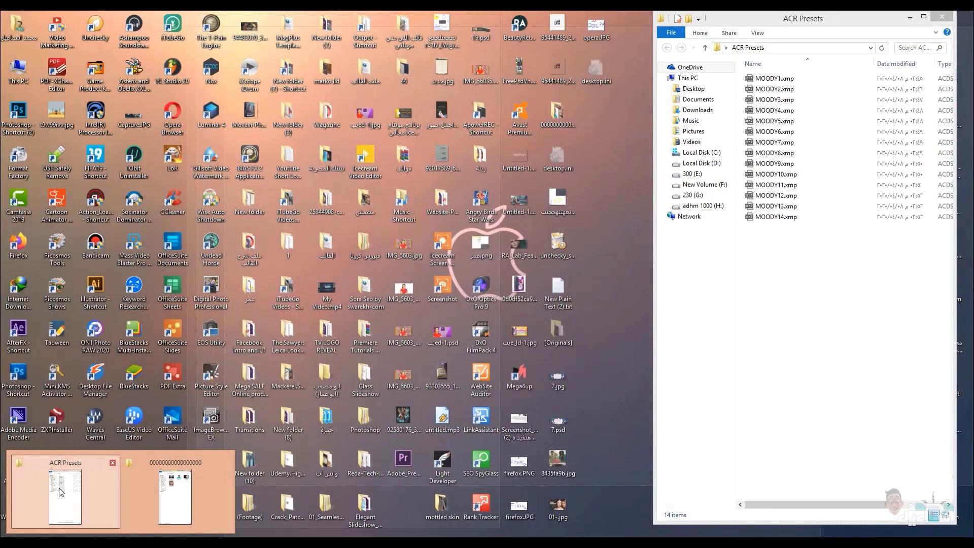
click(175, 487)
drag(848, 307, 749, 81)
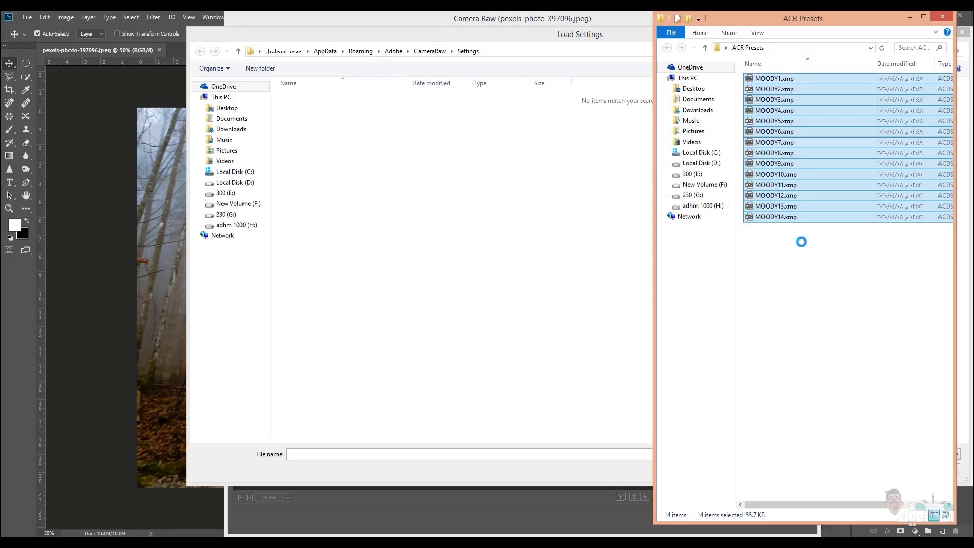
Copy the MOODY .xmp files and paste them into the CameraRaw Settings folder
right_click(755, 142)
click(766, 280)
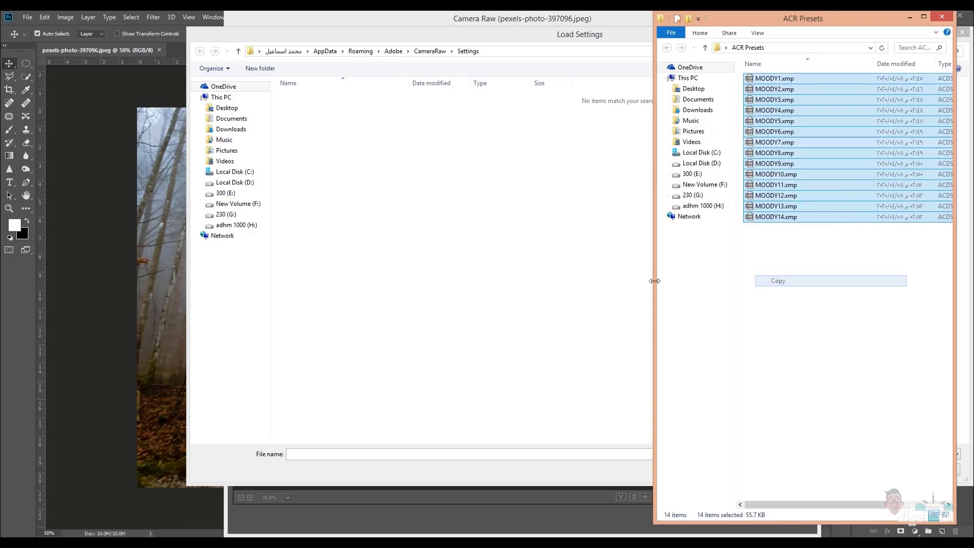
click(558, 245)
right_click(558, 245)
click(590, 294)
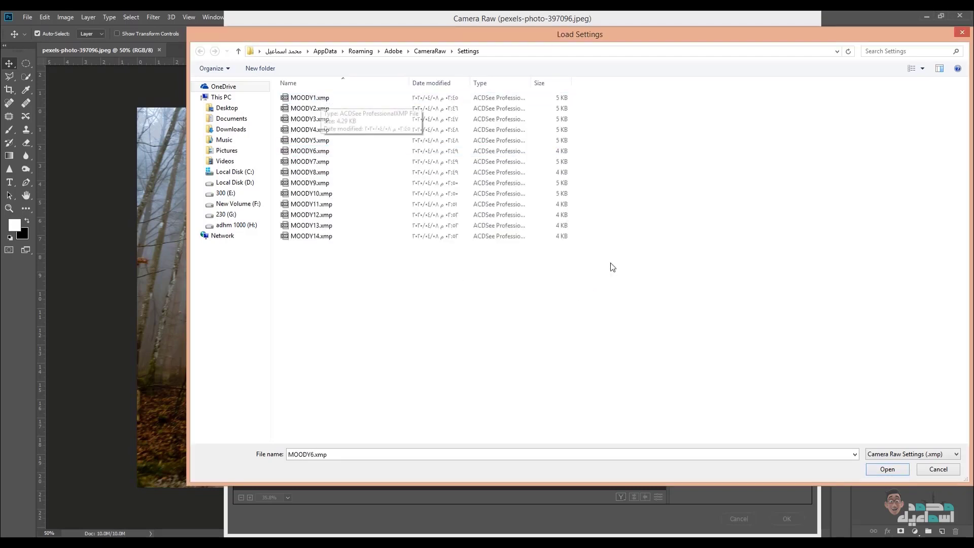
Load a MOODY .xmp preset through Camera Raw's Load Settings and commit it with OK
click(939, 469)
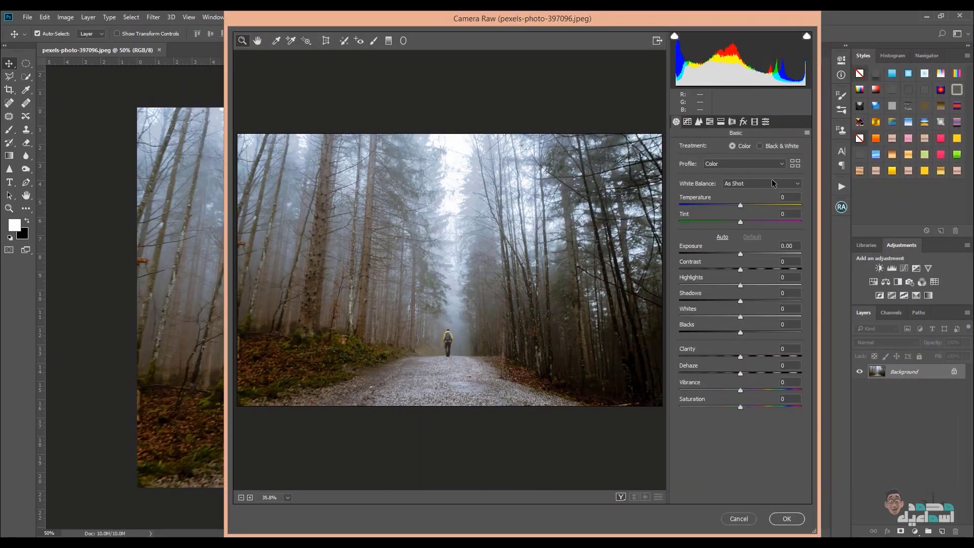
click(807, 133)
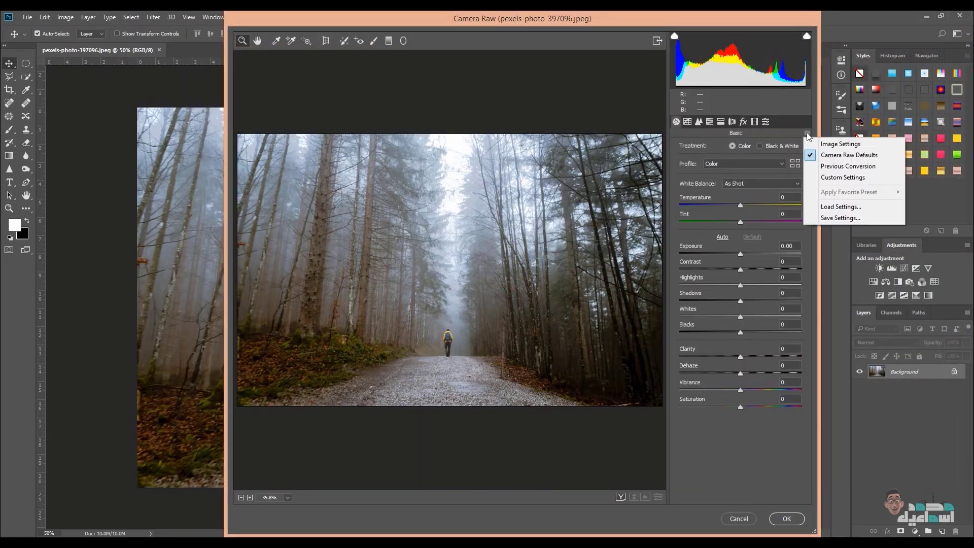
click(849, 207)
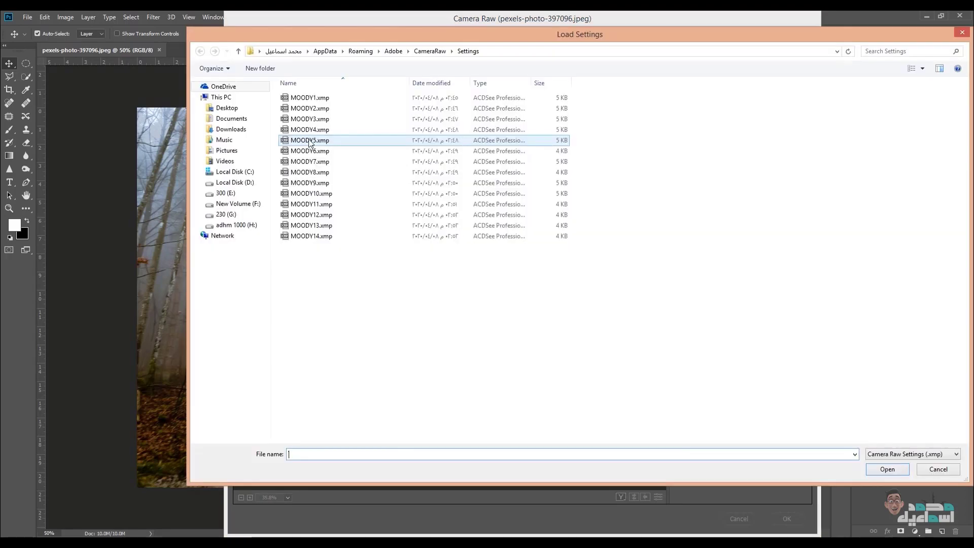
click(323, 98)
double_click(323, 98)
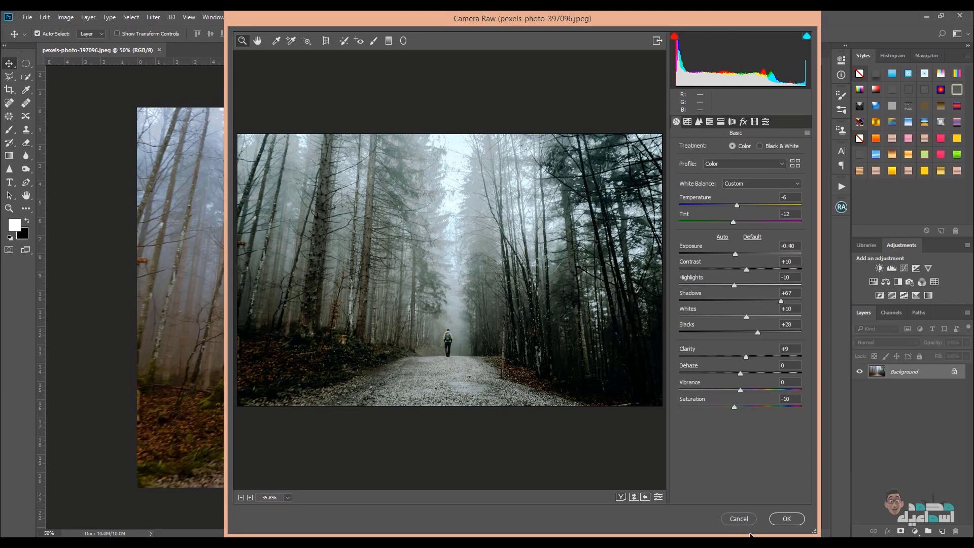
click(787, 518)
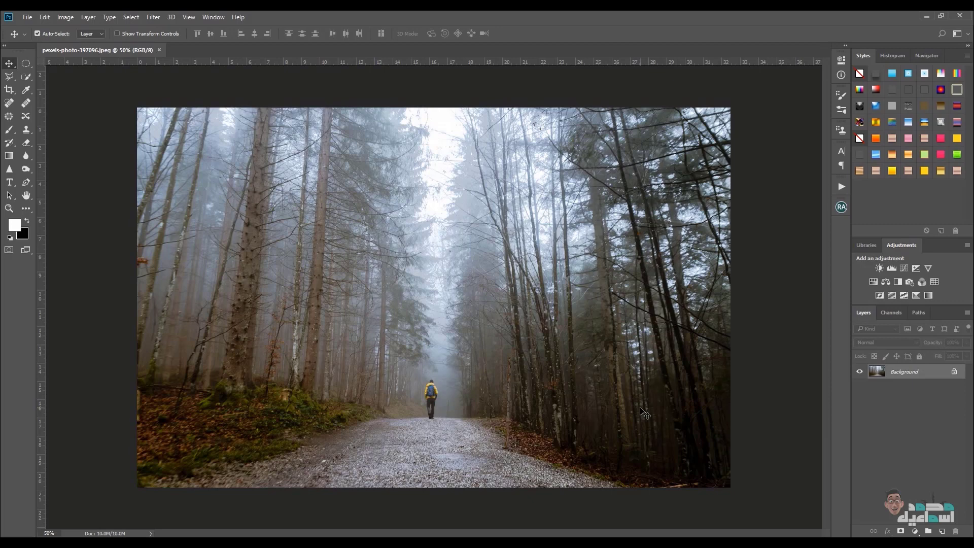
Reopen the Camera Raw Filter, expand User Presets to list MOODY1–MOODY14, and preview one
click(153, 17)
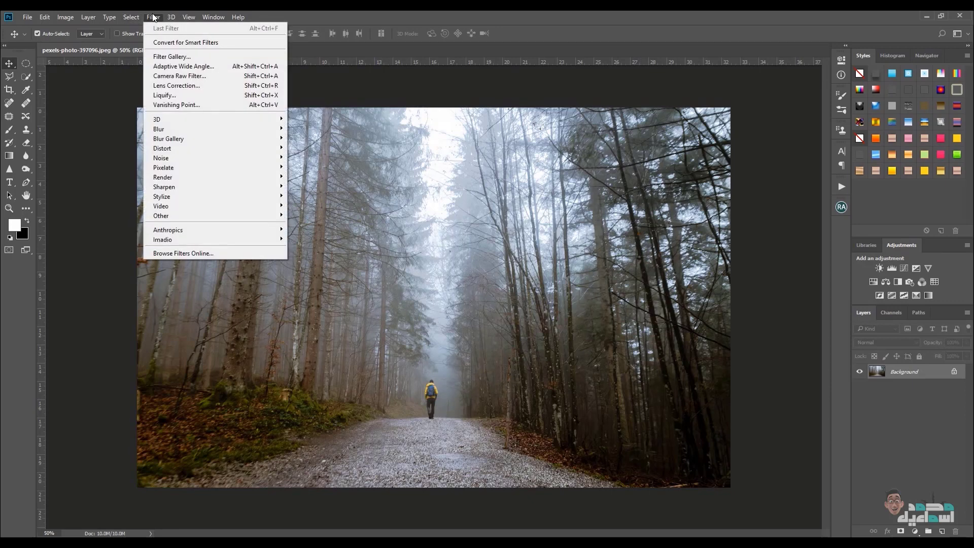
click(206, 80)
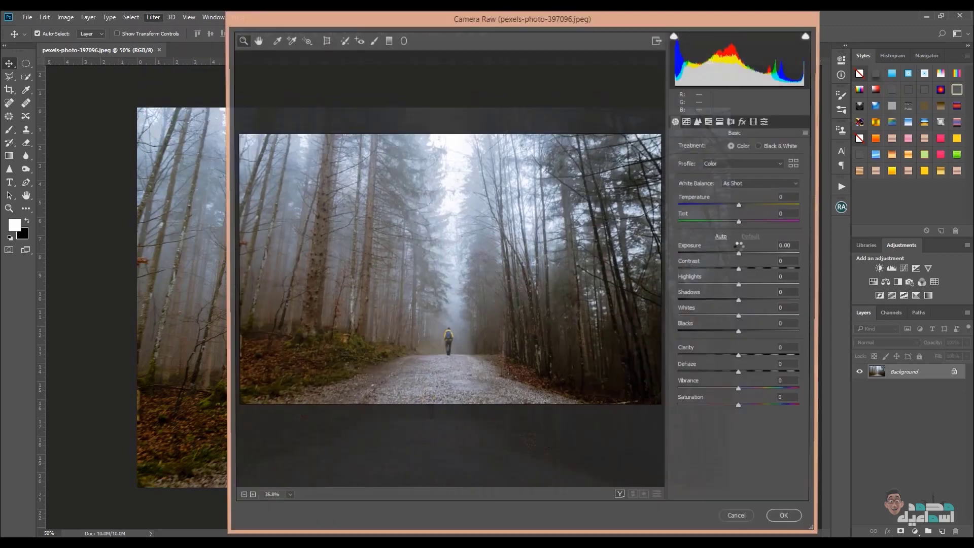
click(765, 122)
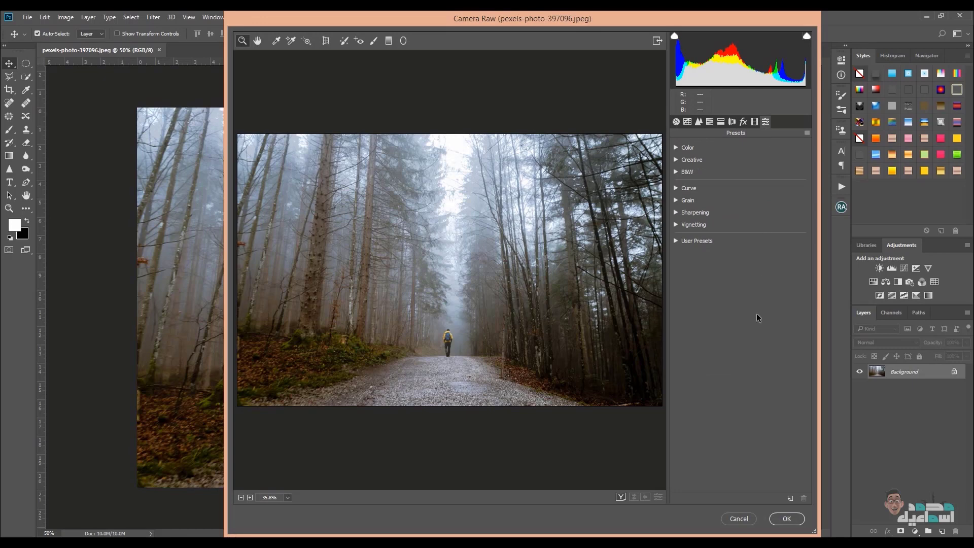
click(716, 295)
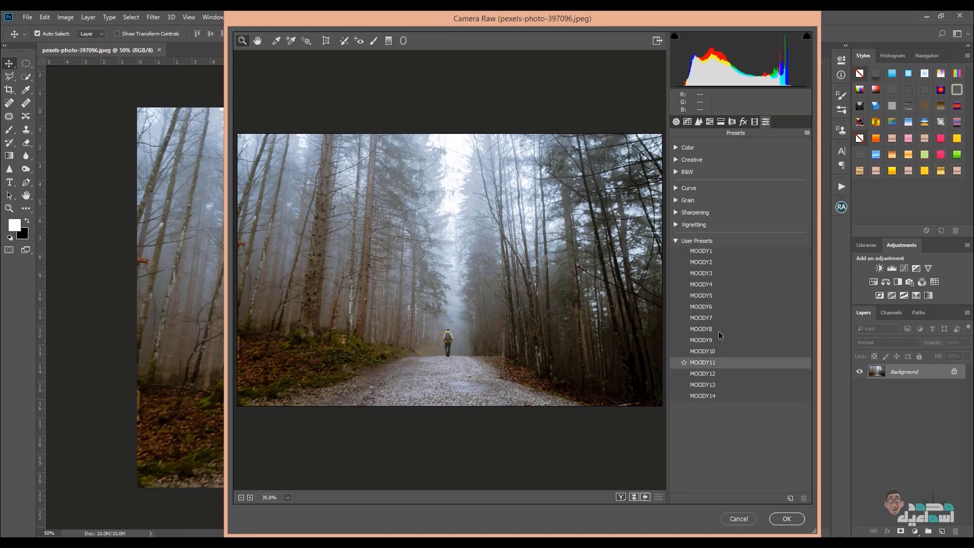
click(710, 273)
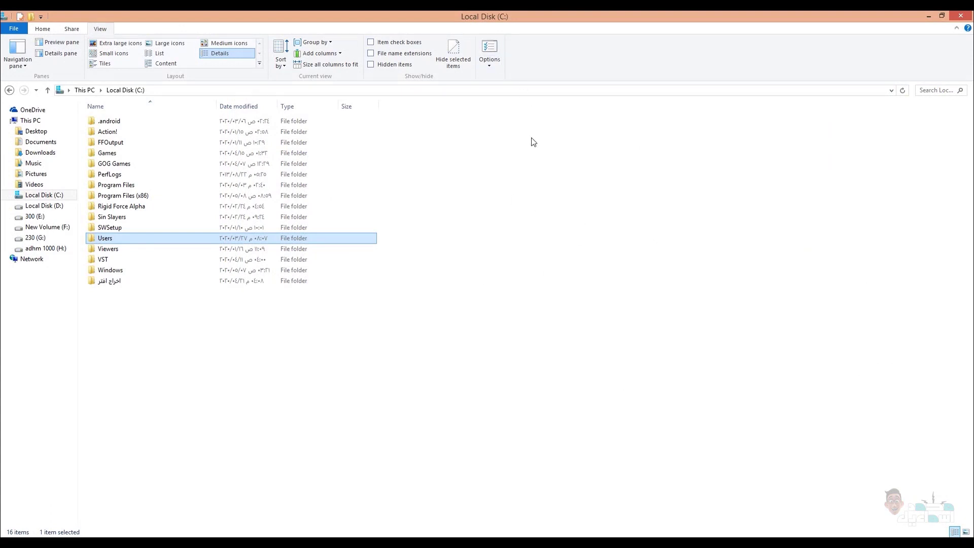
Set Explorer folder options to show hidden files, file extensions and protected system files
click(493, 51)
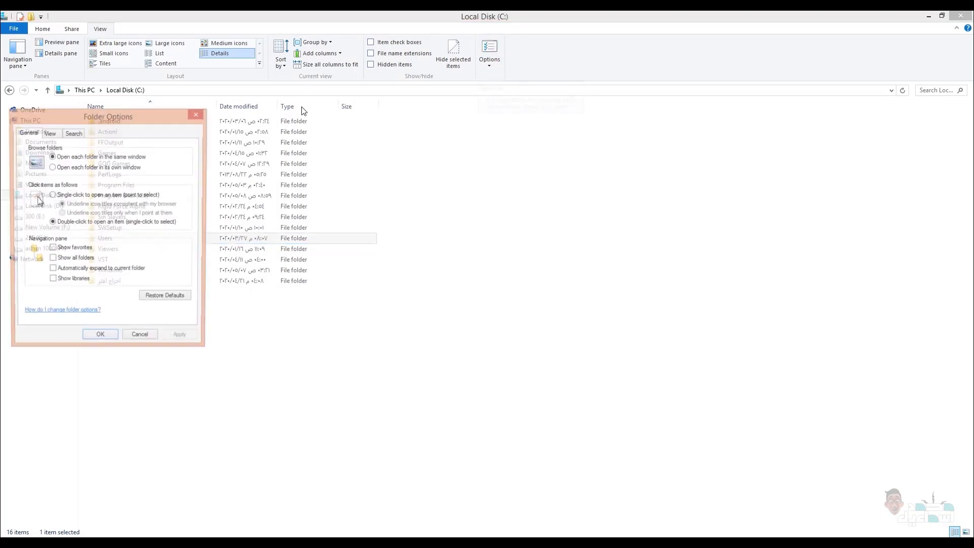
click(53, 134)
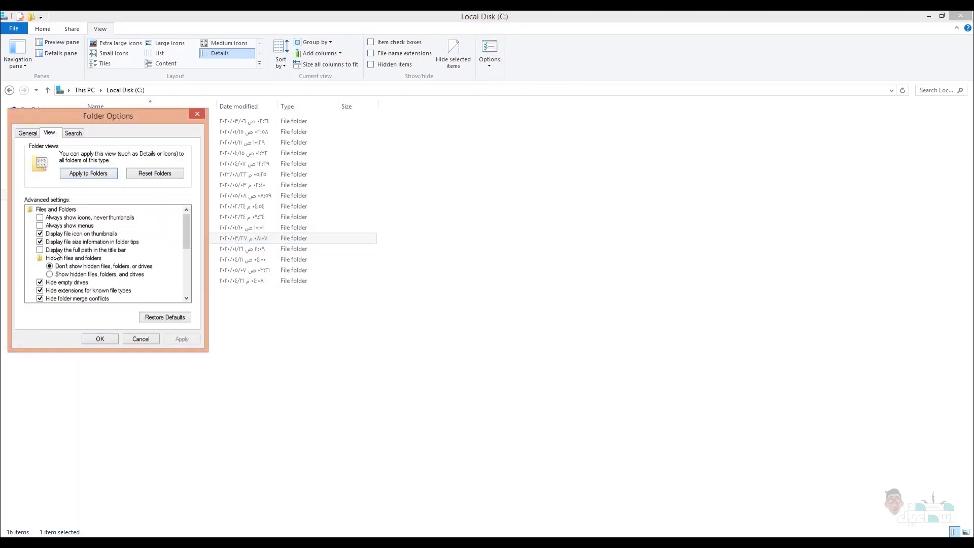
click(50, 234)
click(48, 242)
click(51, 274)
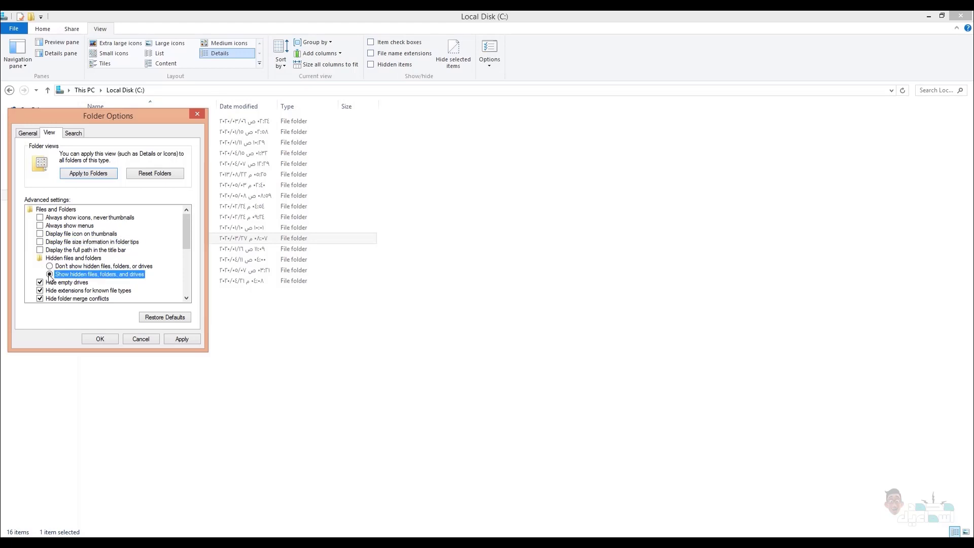
click(40, 290)
click(44, 304)
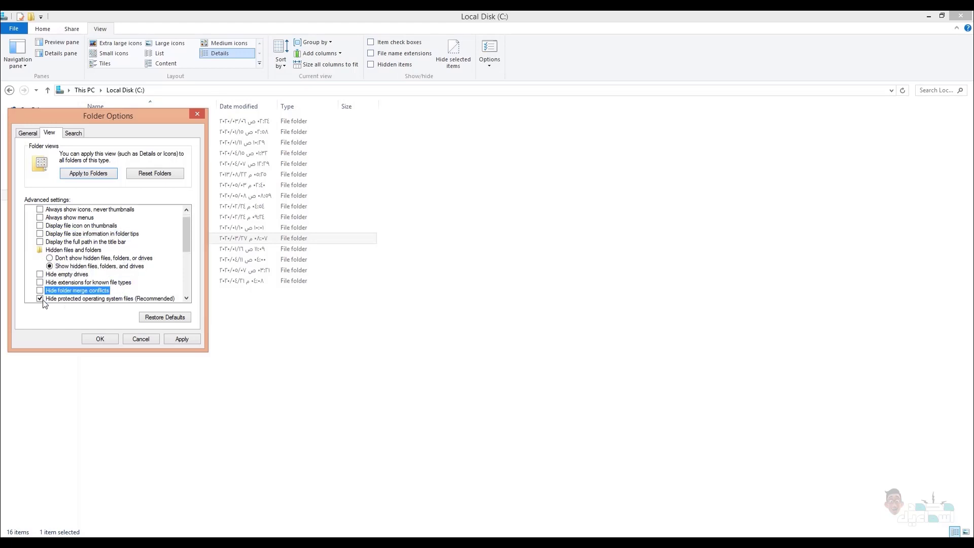
click(560, 293)
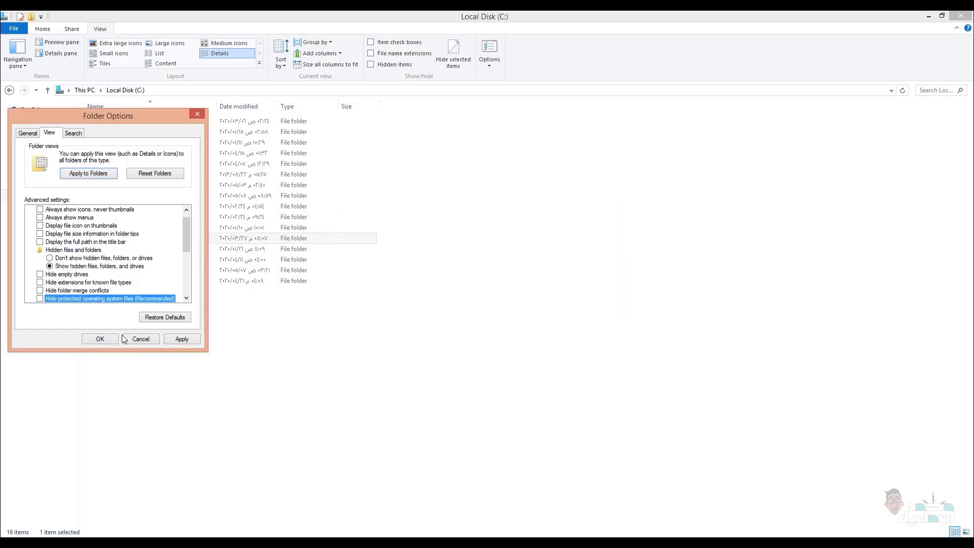
click(115, 337)
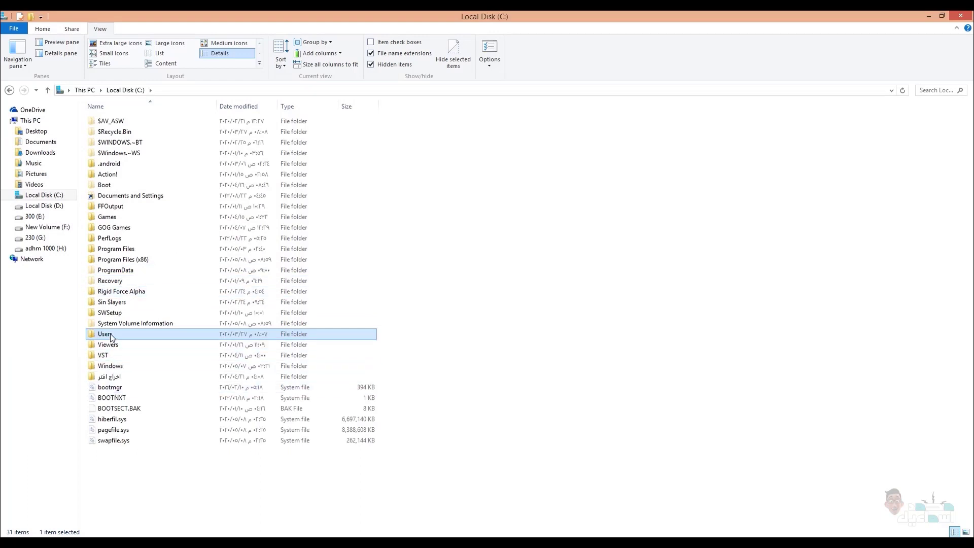
Open Users > personal user folder > AppData on drive C
key(Return)
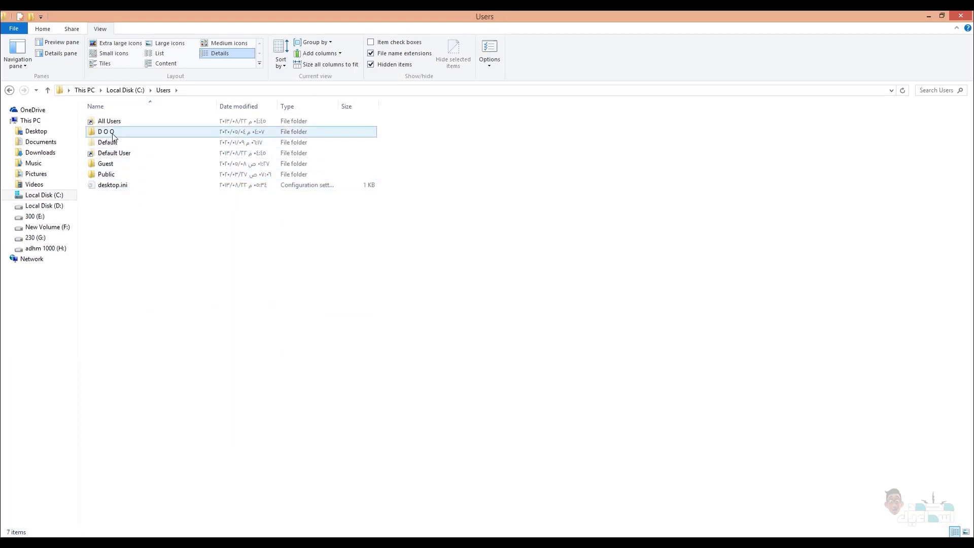
double_click(108, 132)
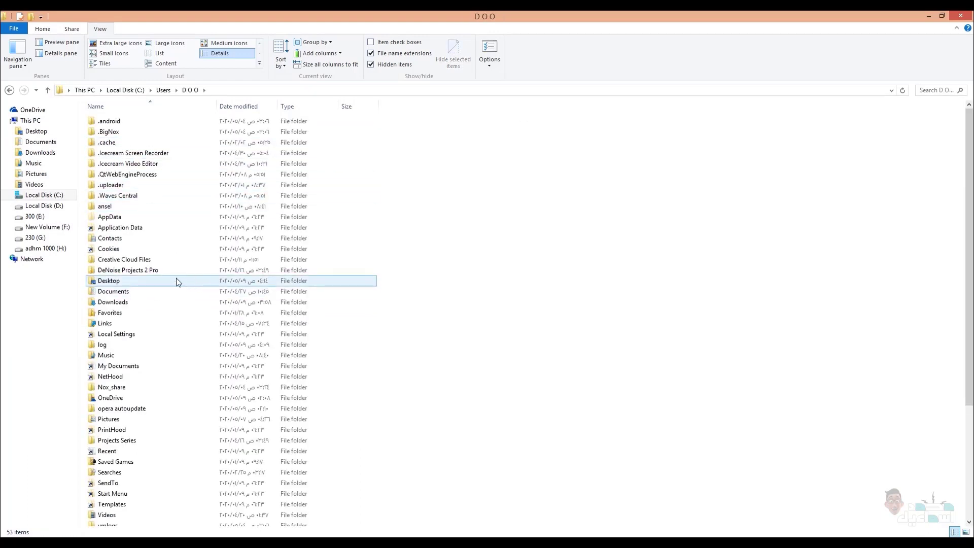
double_click(111, 220)
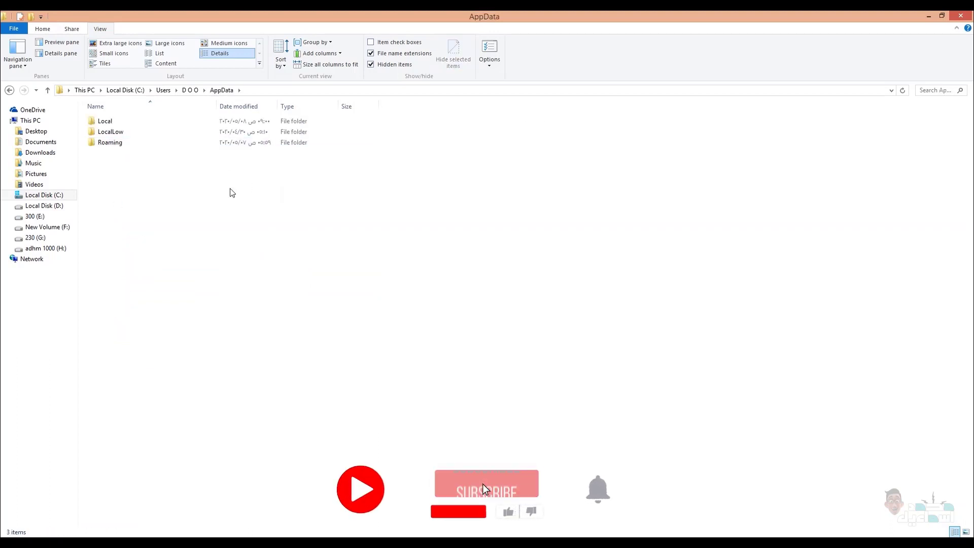